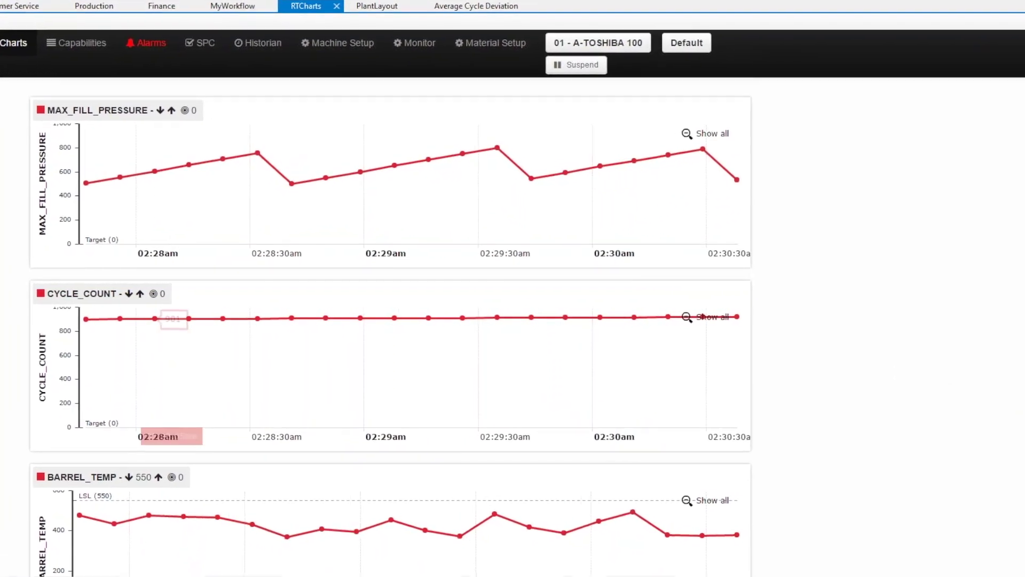
- Scroll through the RTCharts dashboard to review all charts, including PACK_TIME and CYCLE_TIME
scroll(28, 61, down, 2)
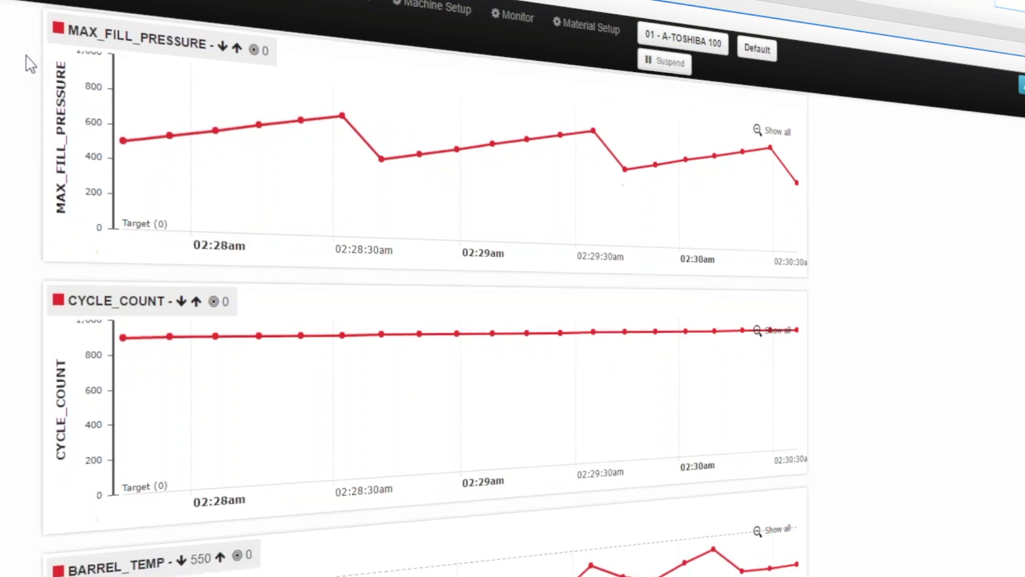
scroll(27, 61, down, 10)
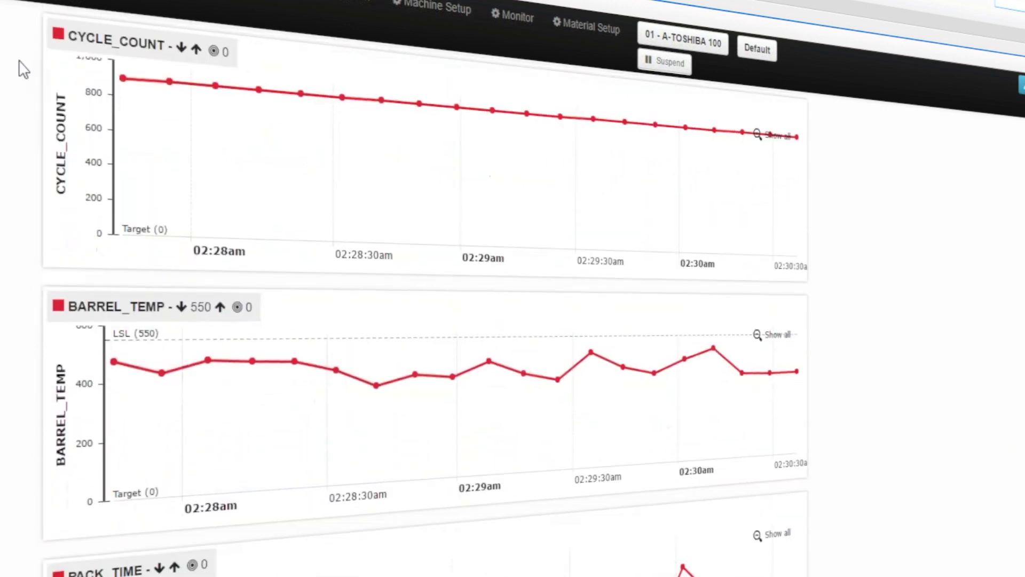
scroll(24, 69, down, 3)
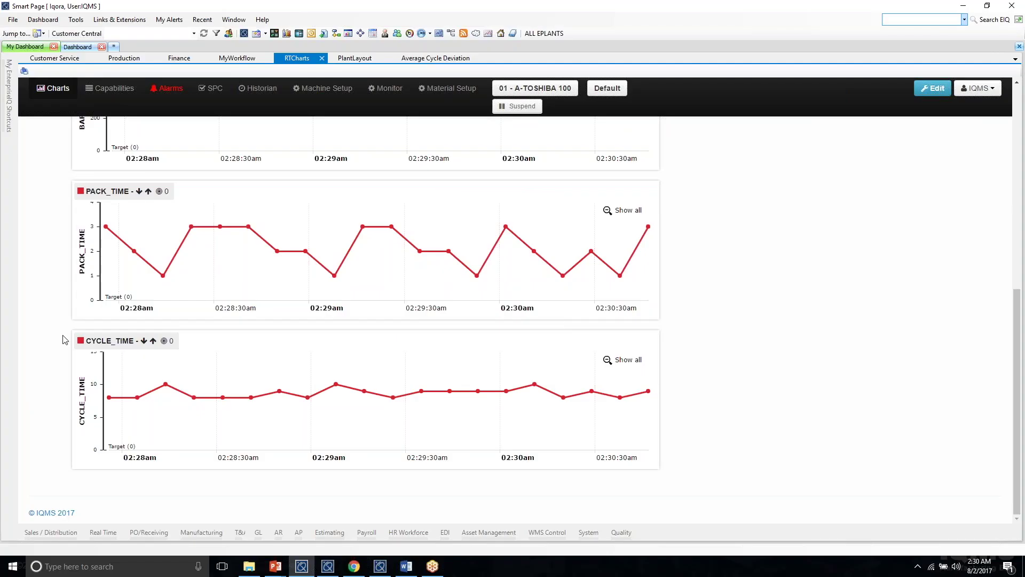
scroll(62, 340, up, 5)
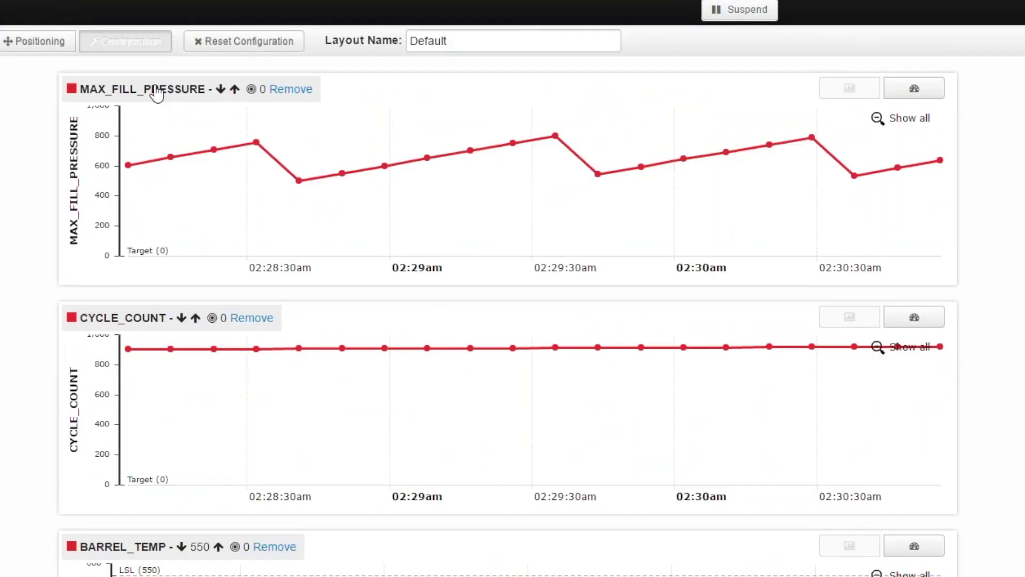
- Merge the MAX_FILL_PRESSURE chart into the BARREL_TEMP chart
drag(135, 159, 145, 200)
drag(171, 152, 146, 548)
drag(150, 431, 150, 432)
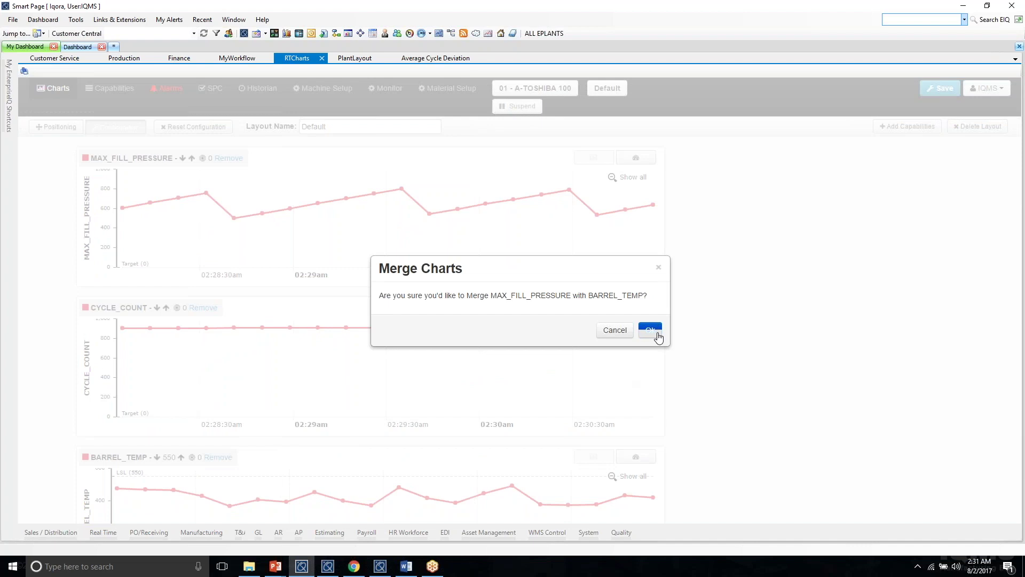
click(658, 336)
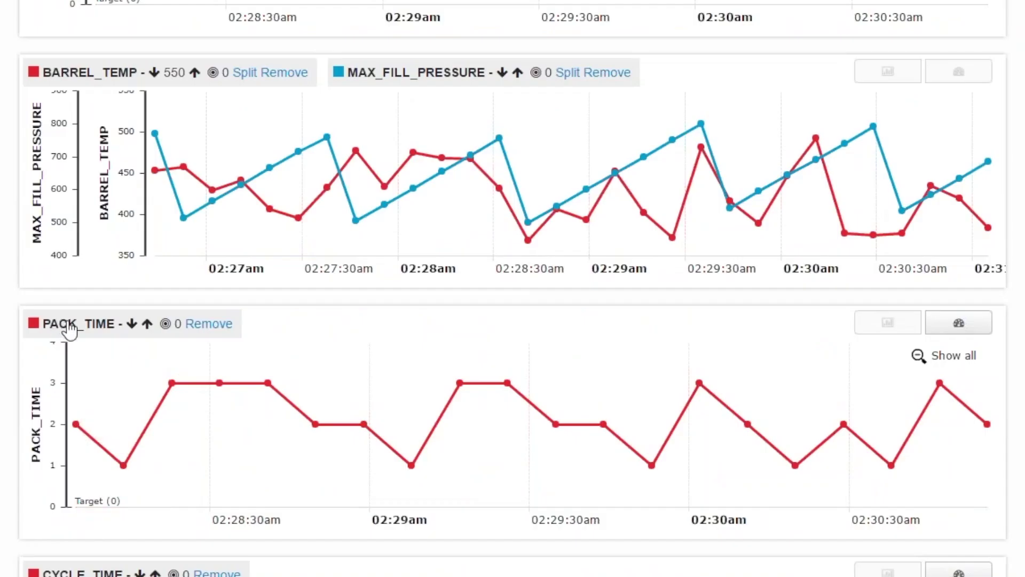
- Merge the PACK_TIME chart into the BARREL_TEMP chart as well
drag(101, 451, 108, 372)
drag(80, 189, 69, 74)
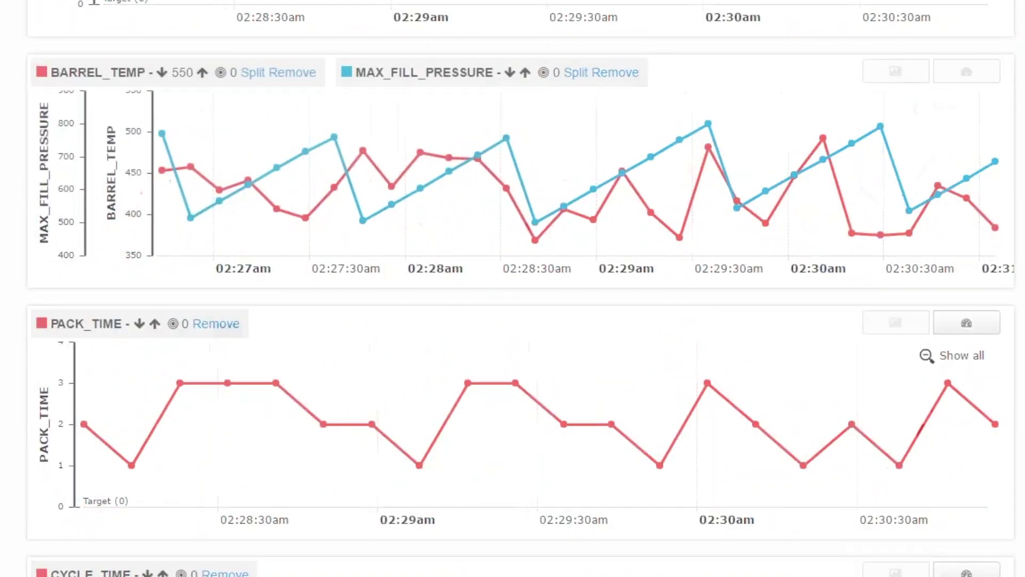
click(990, 288)
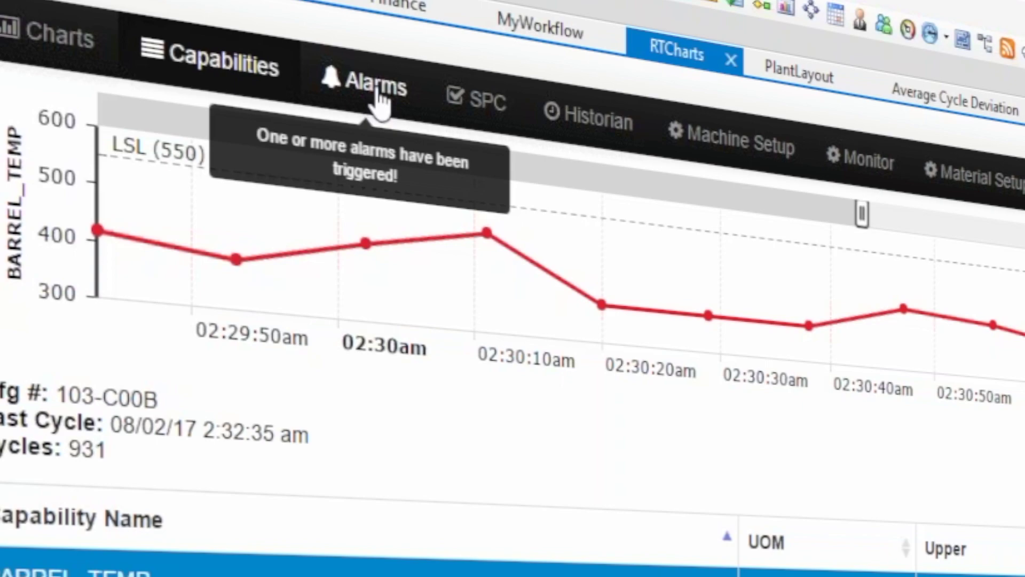
- Show the Alarms list to review the triggered alarm cards
click(379, 96)
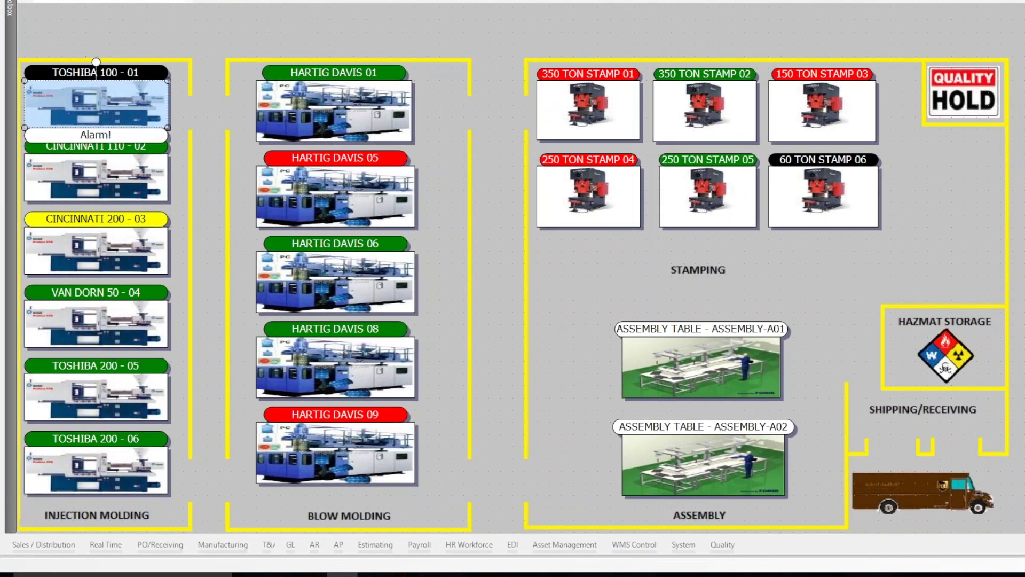
- Bring up the action menu for the TOSHIBA 100 - 01 machine card
right_click(117, 113)
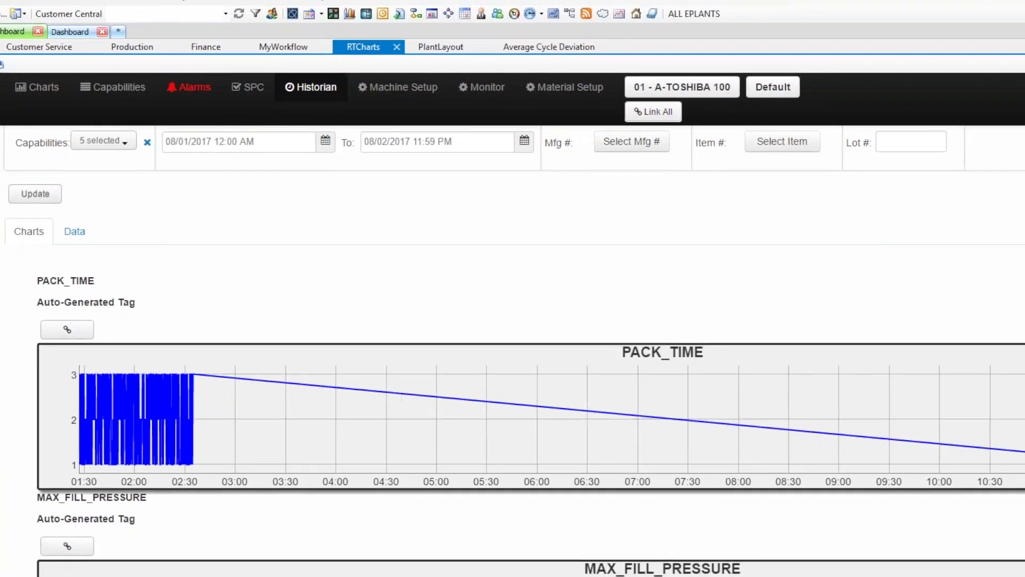
- From Quality's SPC Past Inspections, pick the VOLUME CUP item and launch the Chart Wizard
click(650, 556)
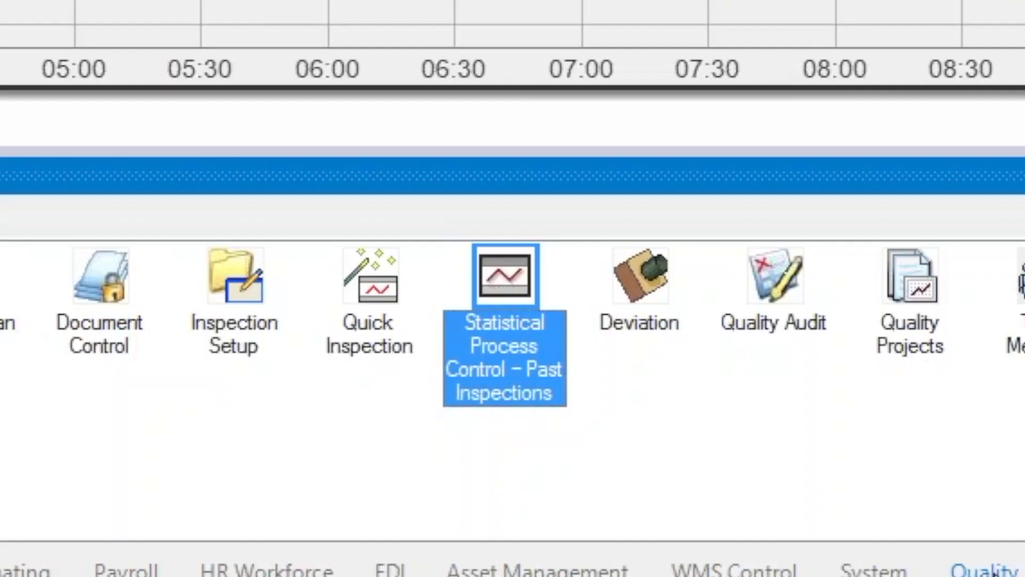
click(540, 351)
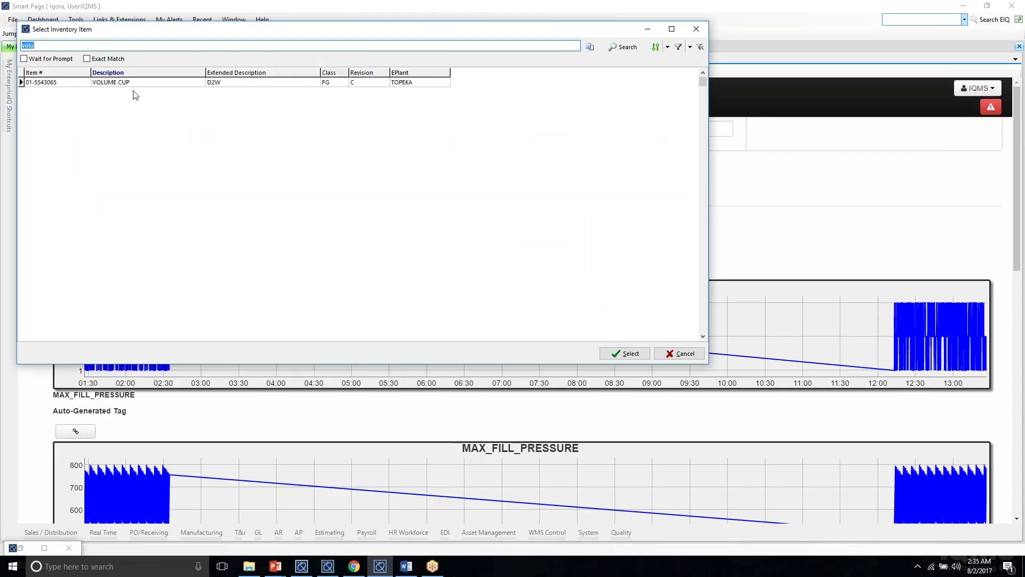
double_click(135, 84)
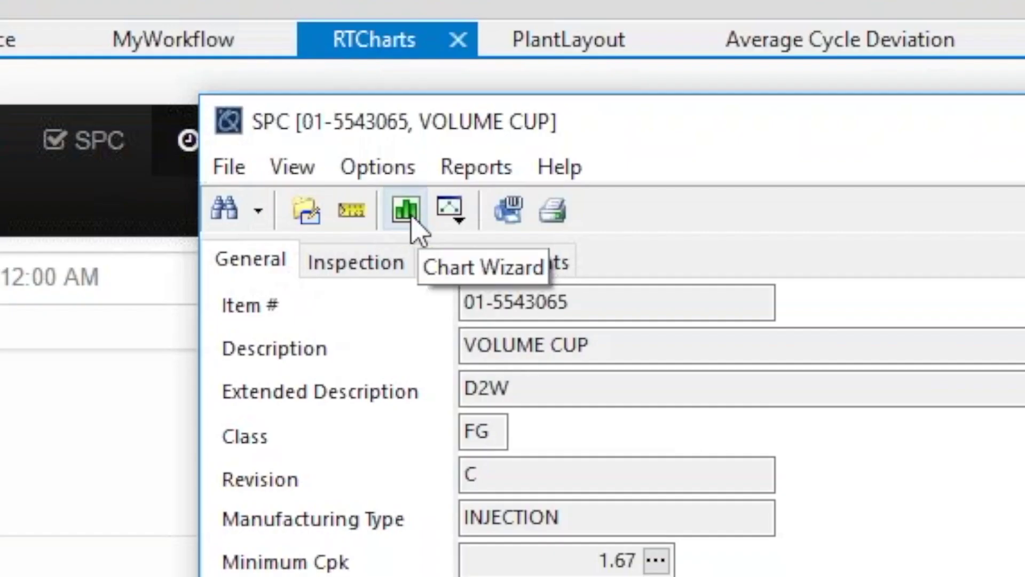
click(405, 215)
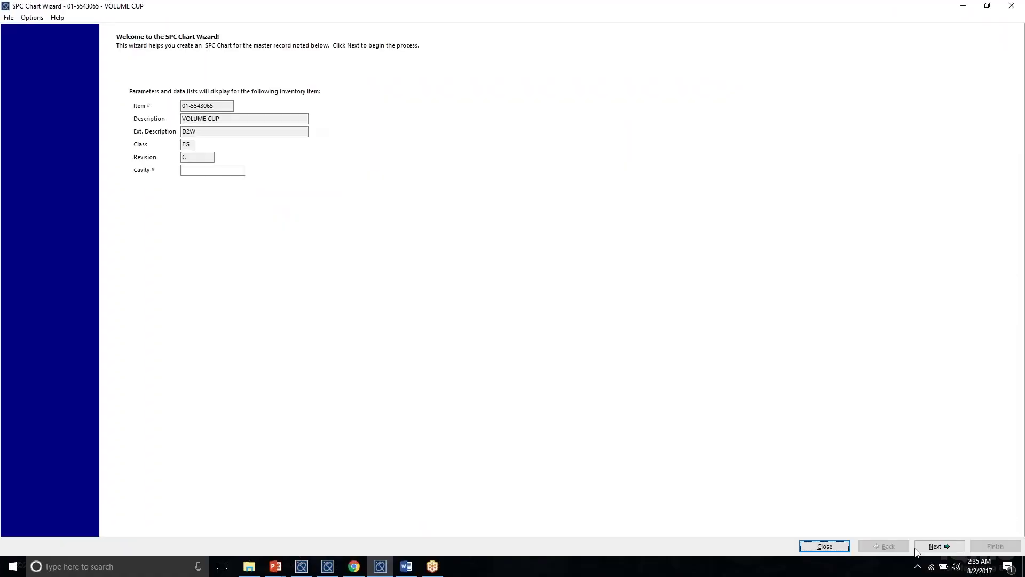
- Plot HEIGHT and PART WEIGHT using every subgroup except 77, 92 and 110
click(940, 548)
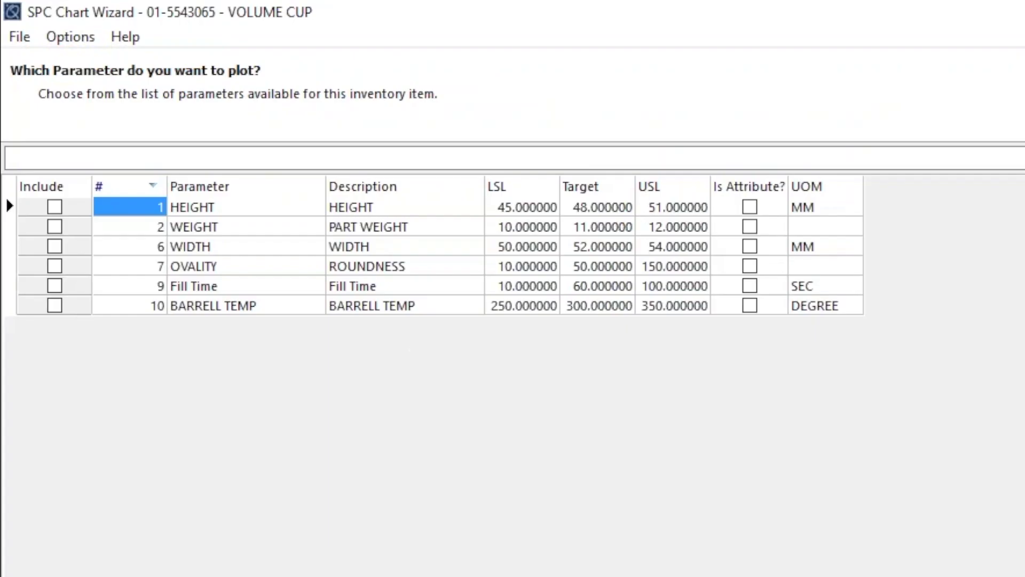
click(196, 566)
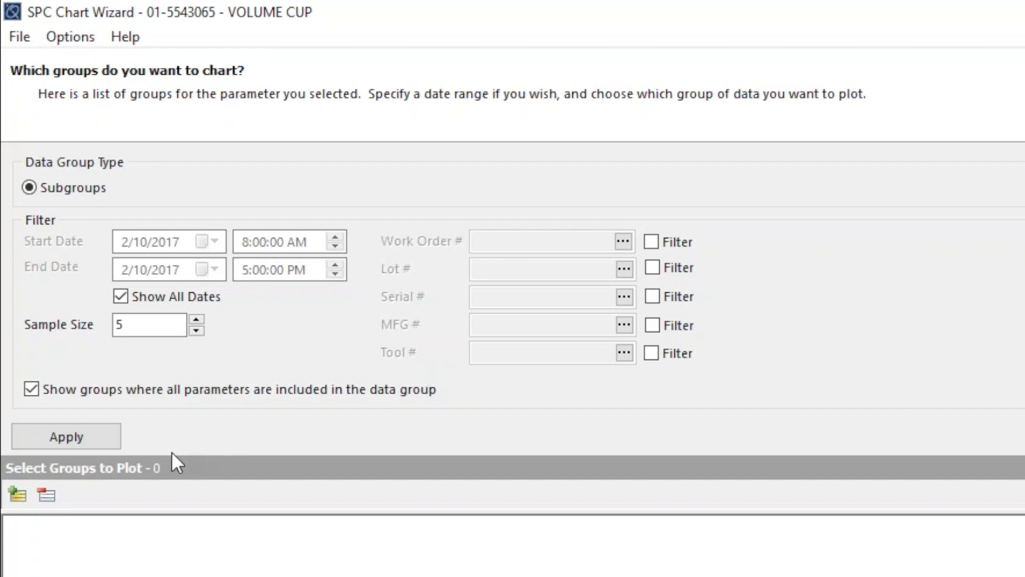
click(103, 443)
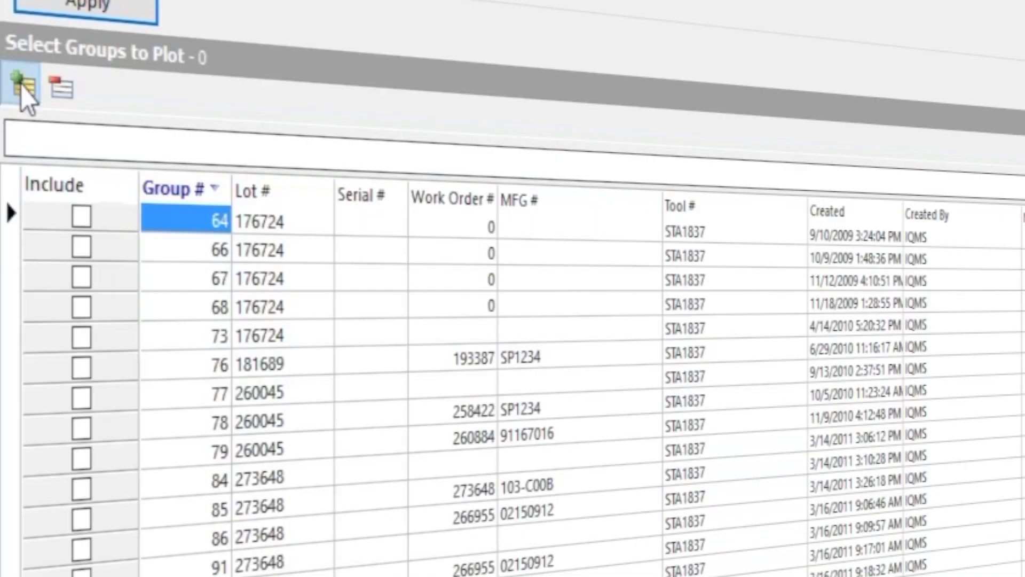
click(8, 229)
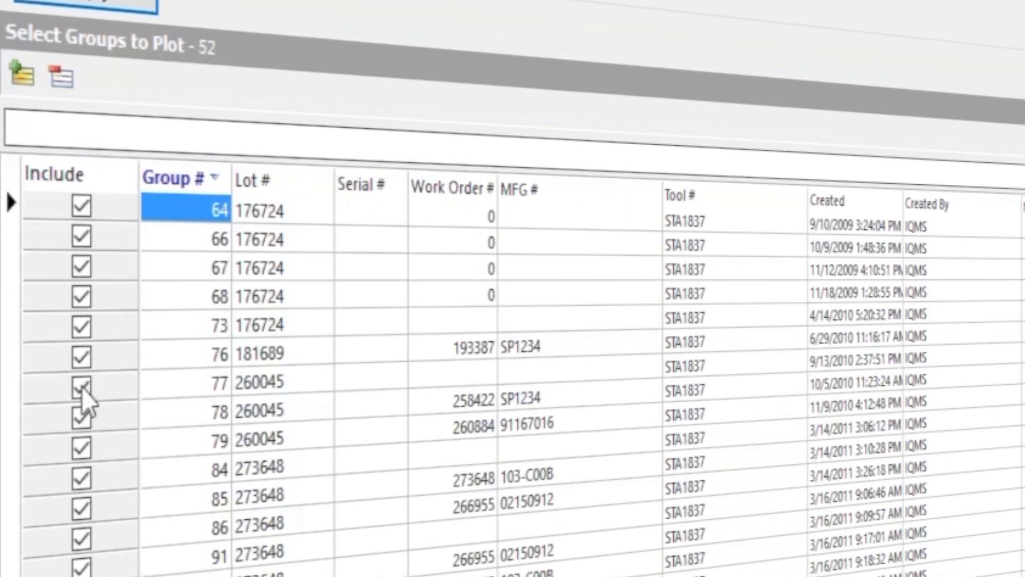
click(81, 397)
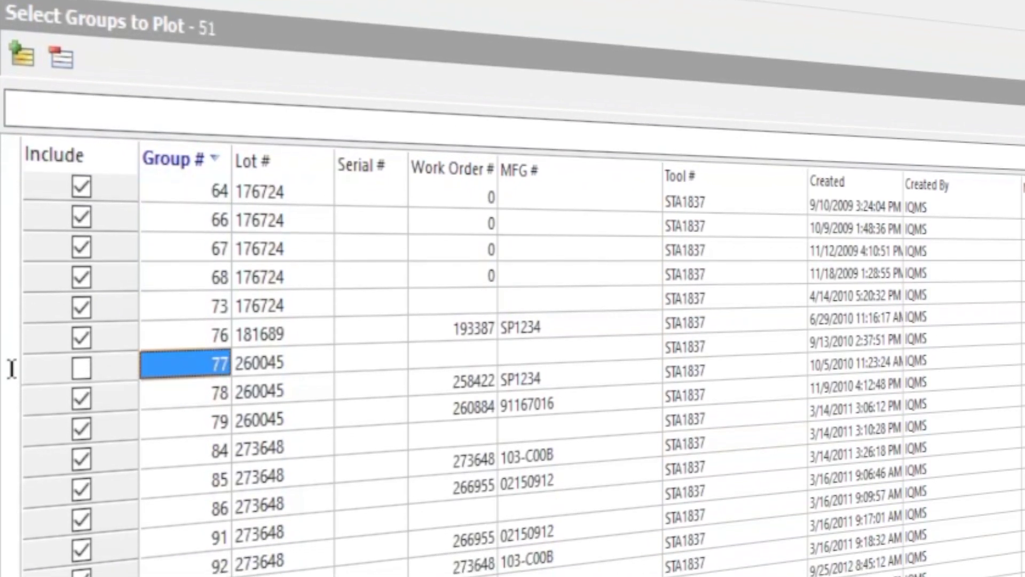
click(81, 526)
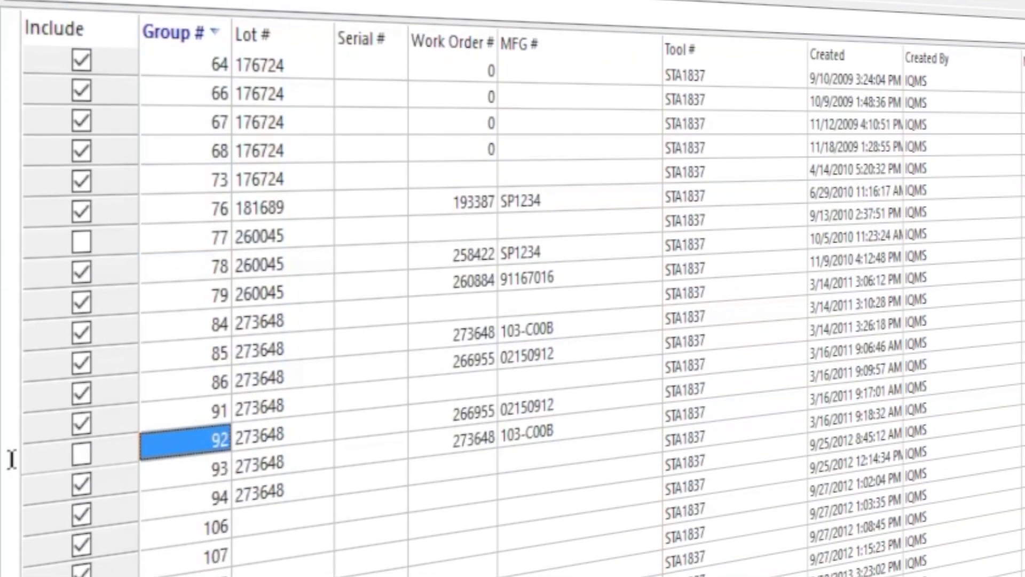
click(14, 447)
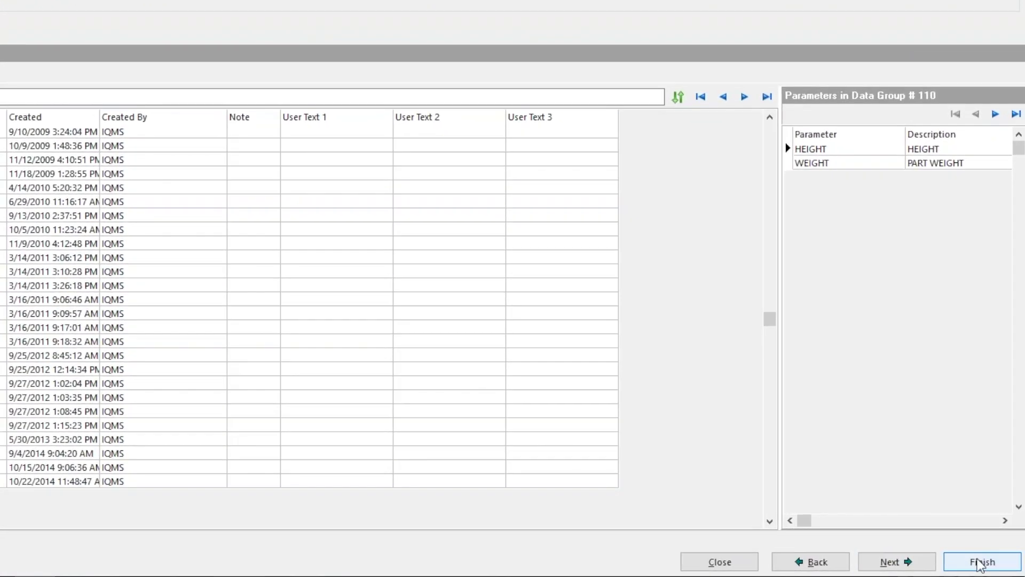
click(961, 555)
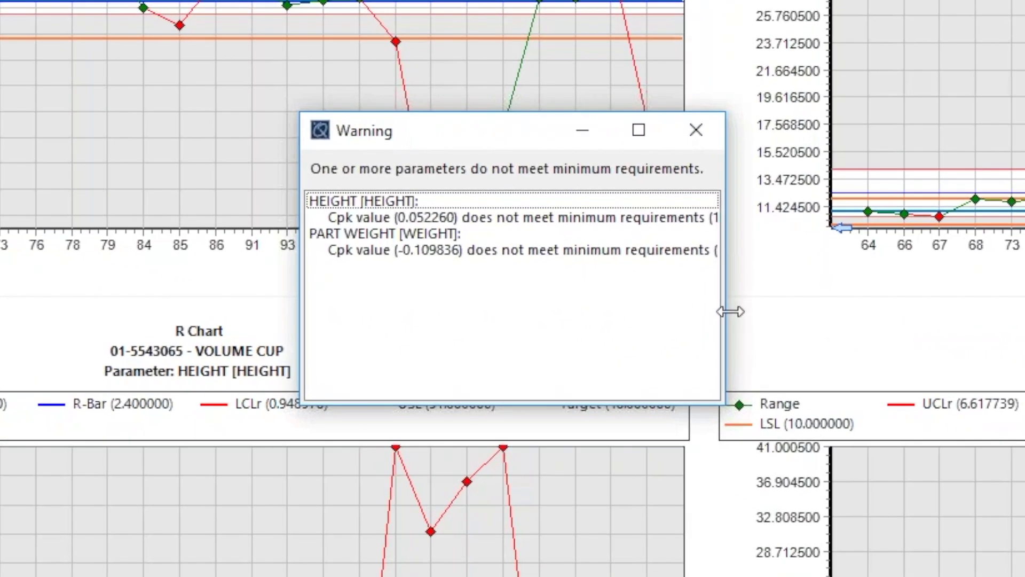
- Dismiss the Cpk warning and bring up the Export to Microsoft Word options
key(Return)
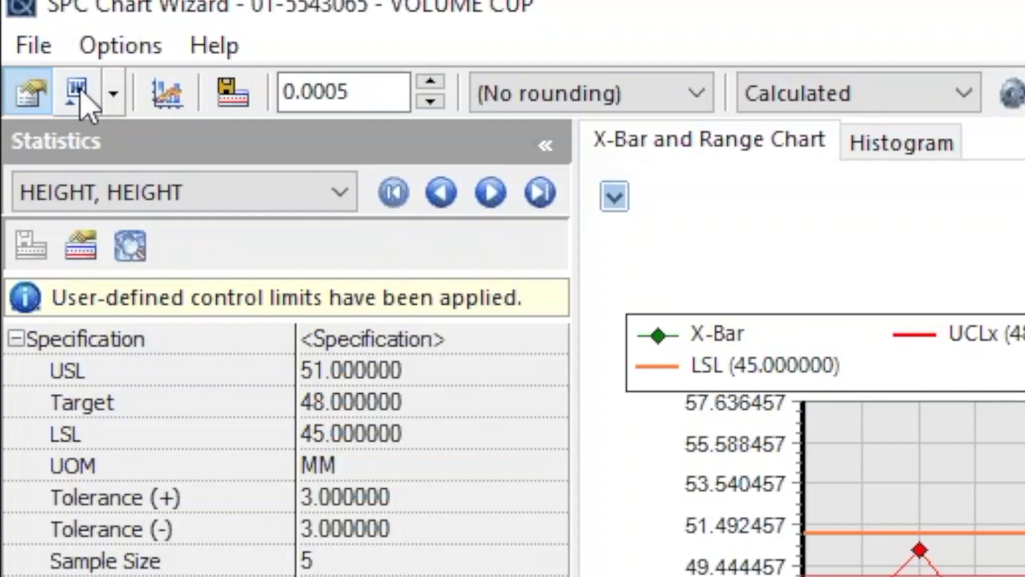
click(81, 96)
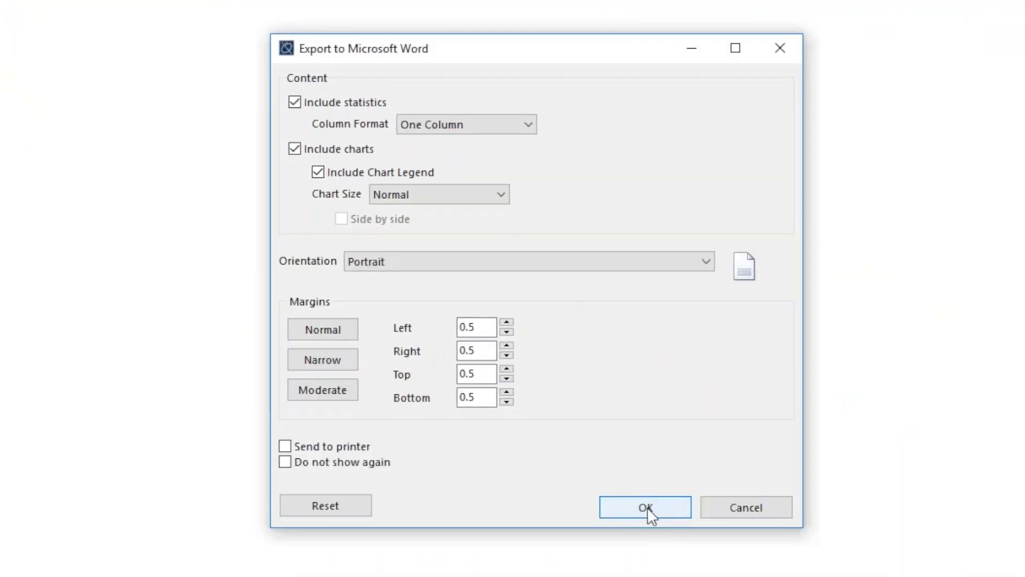
- Export to Word and review the HEIGHT statistics, X-Bar, Range and histogram charts
click(647, 507)
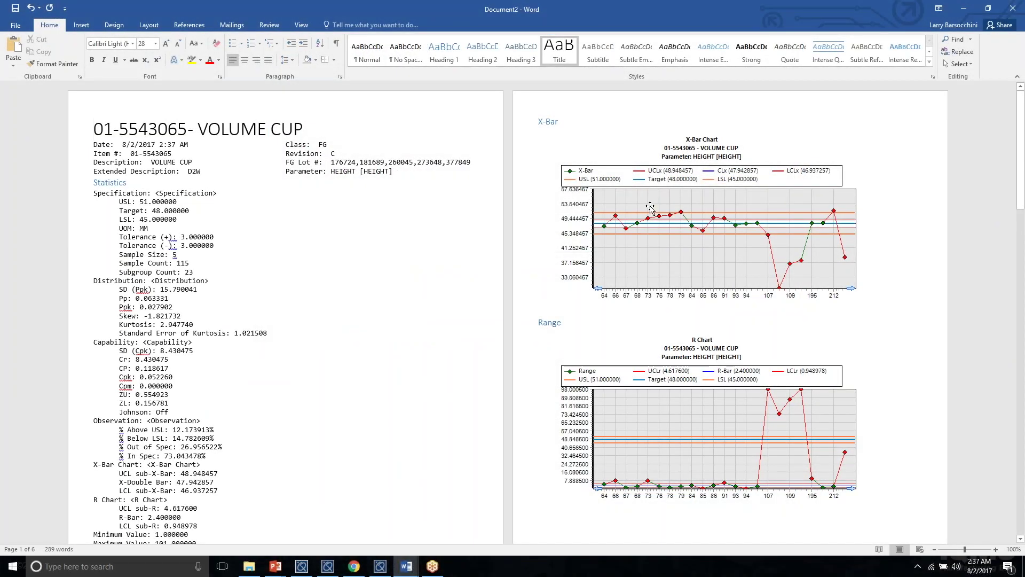
scroll(658, 227, down, 1)
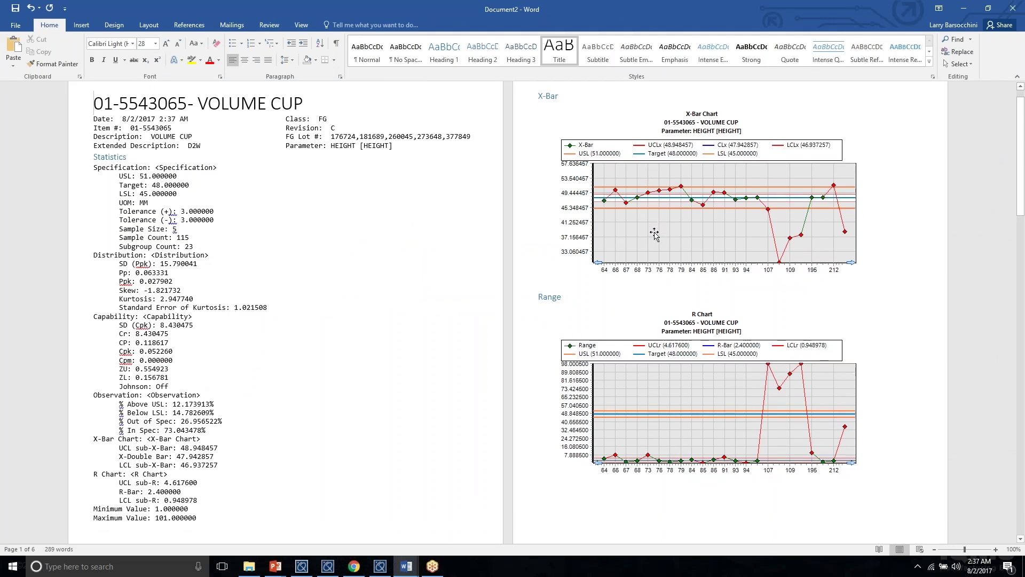
scroll(646, 251, down, 8)
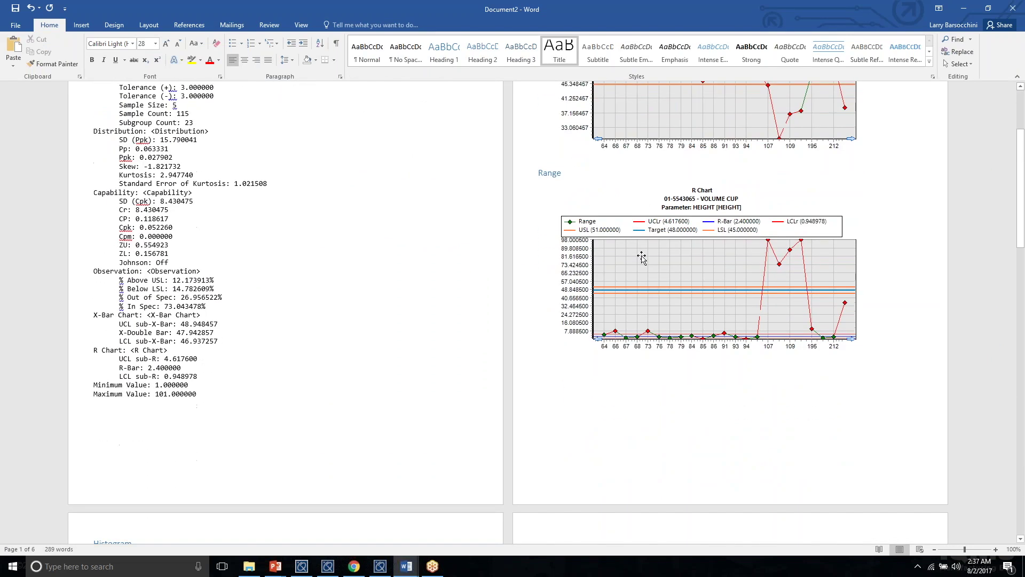
scroll(643, 256, down, 9)
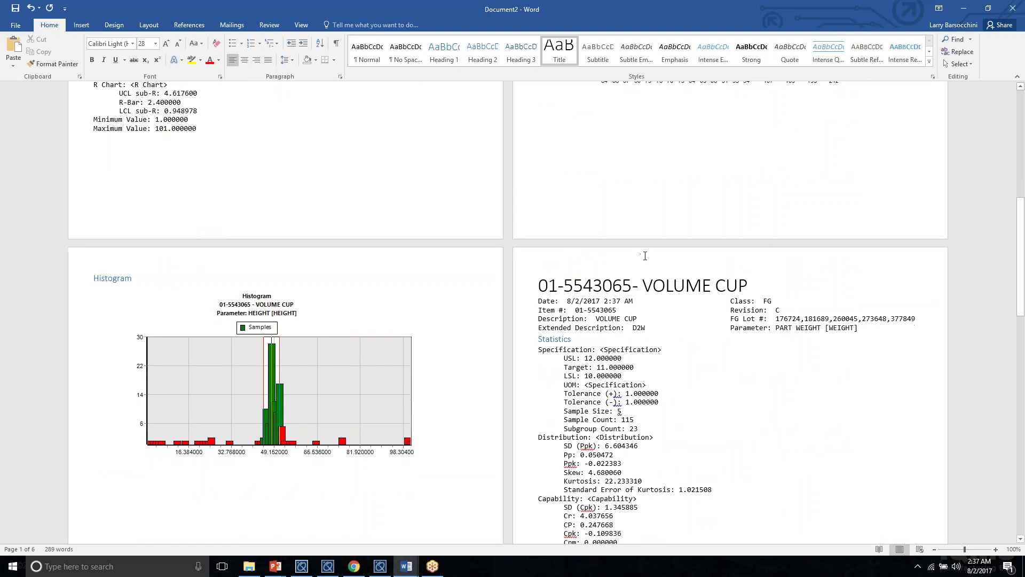
scroll(645, 256, down, 4)
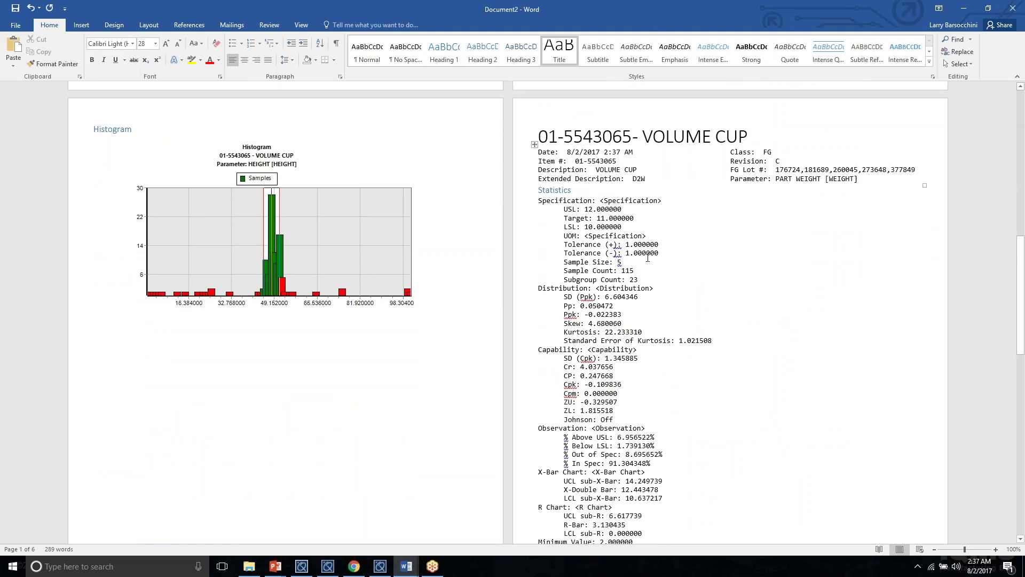